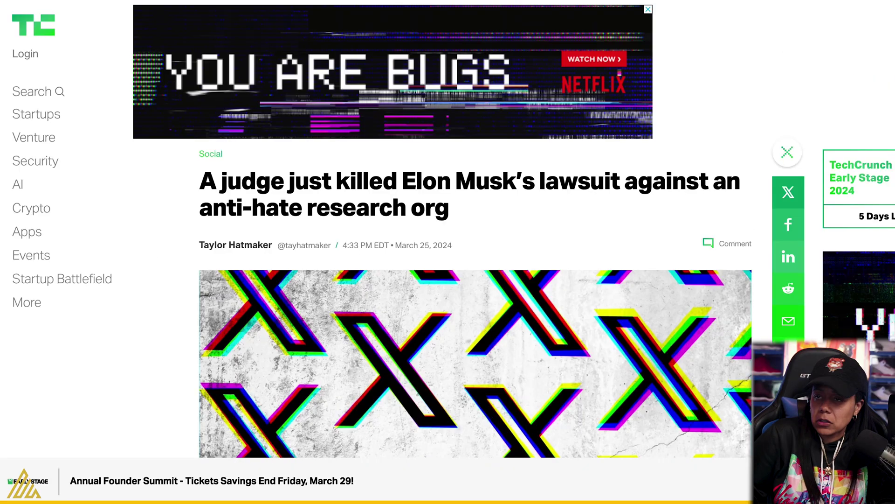
# Copy the web address of the TechCrunch article on Elon Musk's dismissed lawsuit and skim the article's text
pyautogui.rightClick(258, 2)
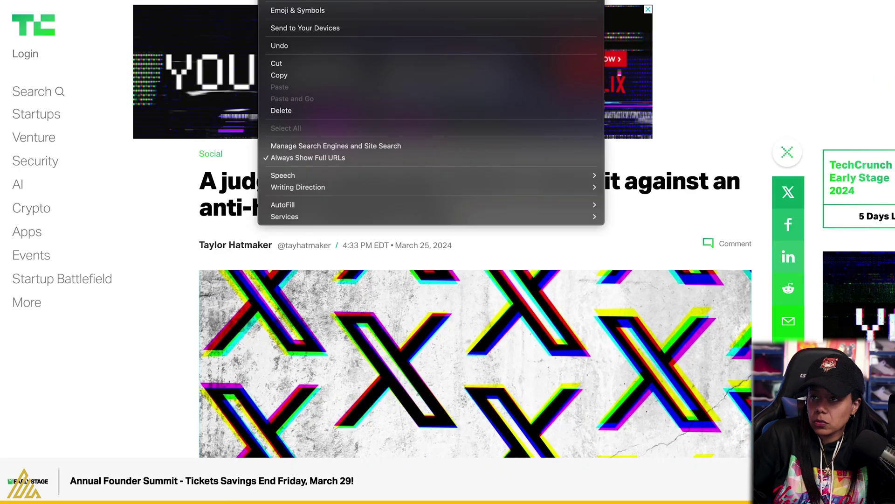
pyautogui.click(280, 63)
pyautogui.scroll(-20, 323, 178)
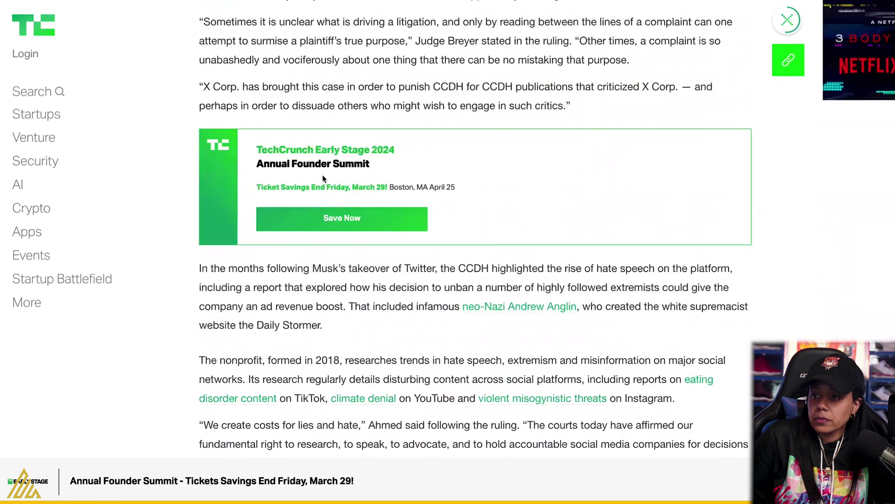
pyautogui.scroll(-13, 323, 178)
pyautogui.scroll(-10, 323, 178)
pyautogui.scroll(20, 323, 178)
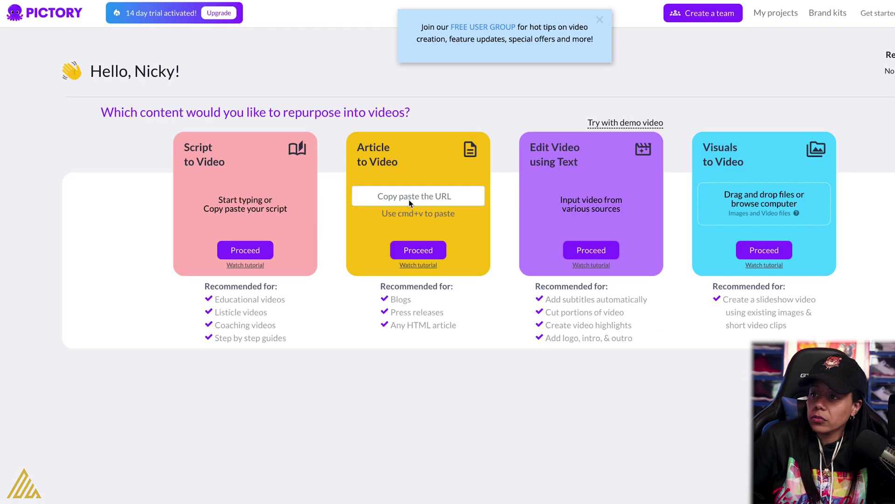
# Switch to Pictory and start an Article to Video project from the copied TechCrunch article URL
pyautogui.click(375, 193)
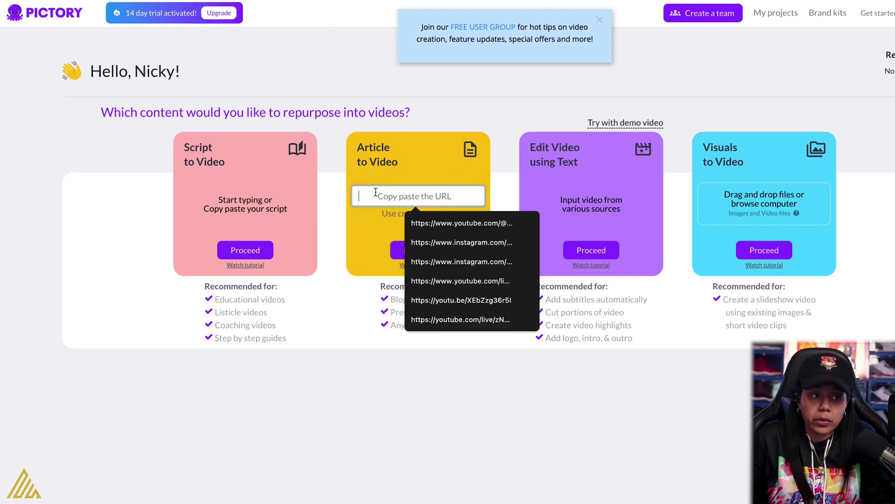
pyautogui.press('super+v')
pyautogui.click(429, 252)
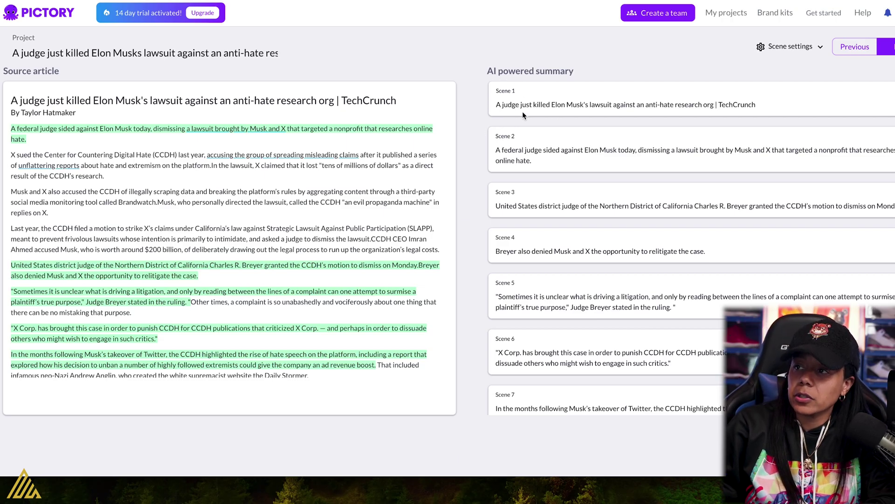
# Review the AI-powered scene summary against the source article and continue to the video editor
pyautogui.scroll(-1, 524, 112)
pyautogui.scroll(1, 587, 121)
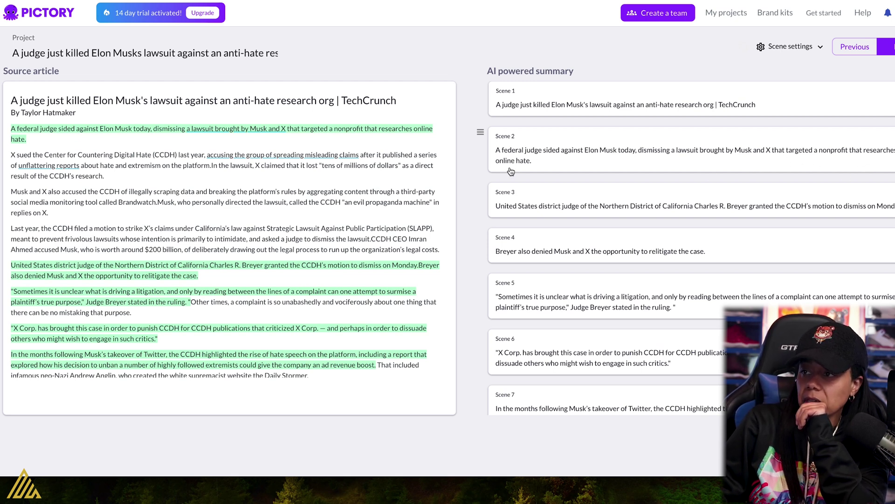
pyautogui.scroll(-1, 511, 172)
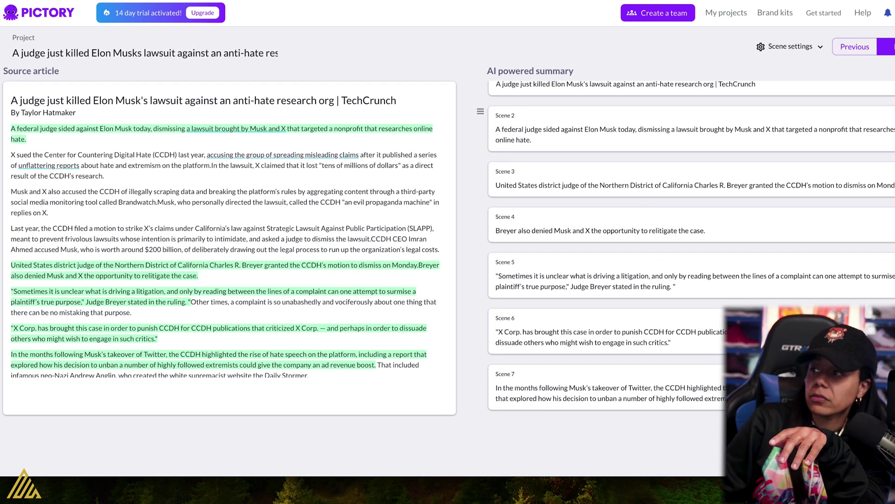
pyautogui.click(890, 61)
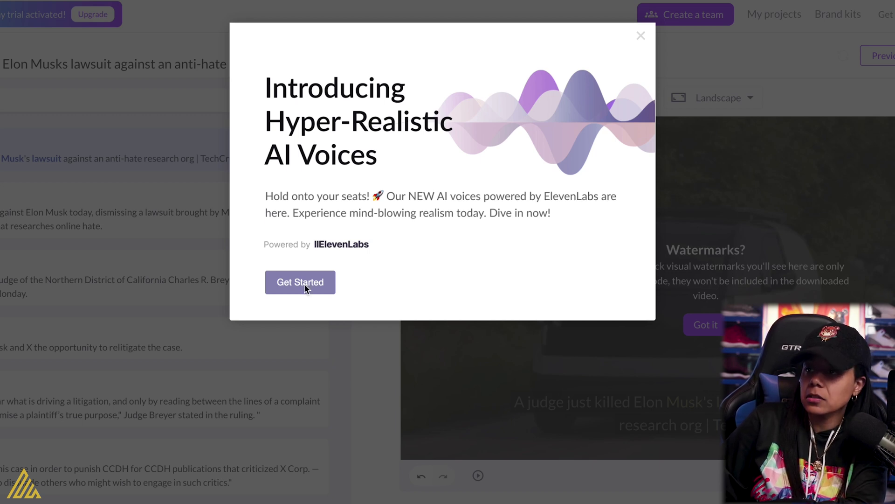
# Open the ElevenLabs premium voices, preview the Adam male voice and apply it as the voiceover
pyautogui.click(304, 283)
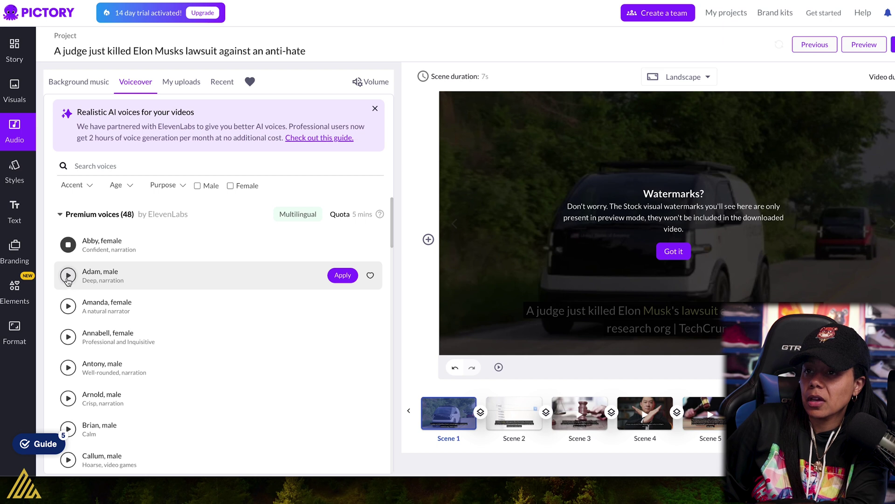
pyautogui.click(68, 277)
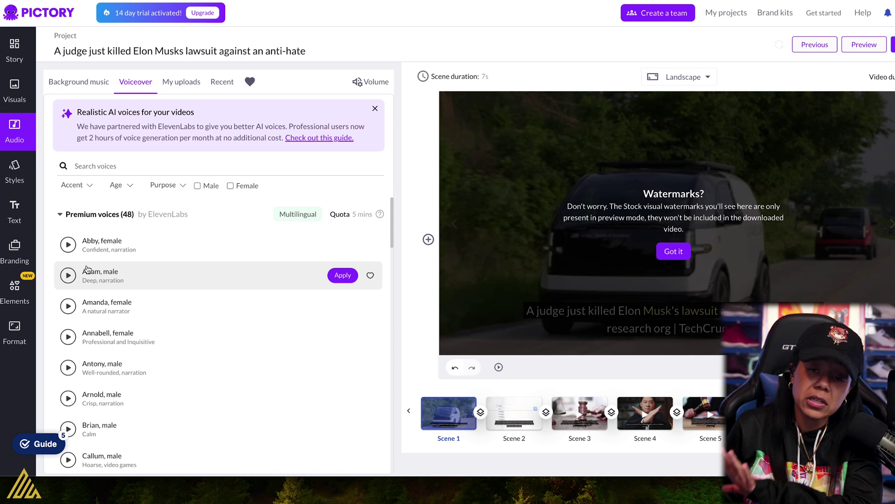
pyautogui.moveTo(327, 245)
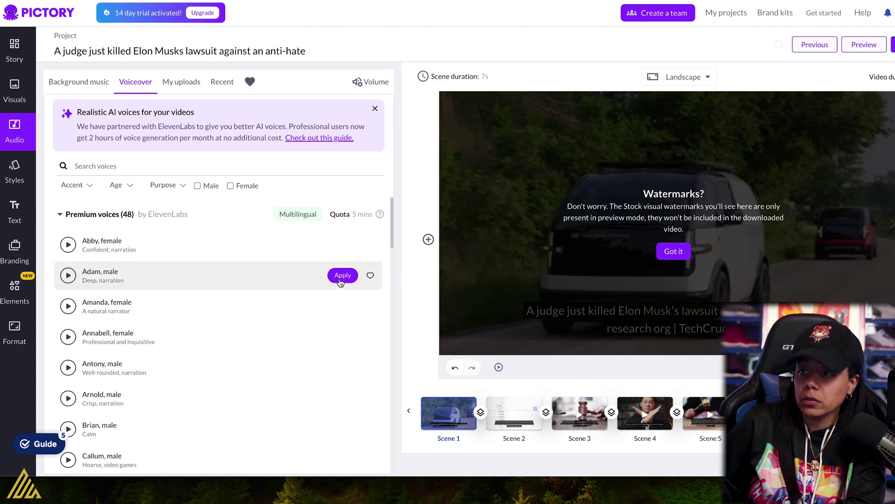
pyautogui.click(342, 275)
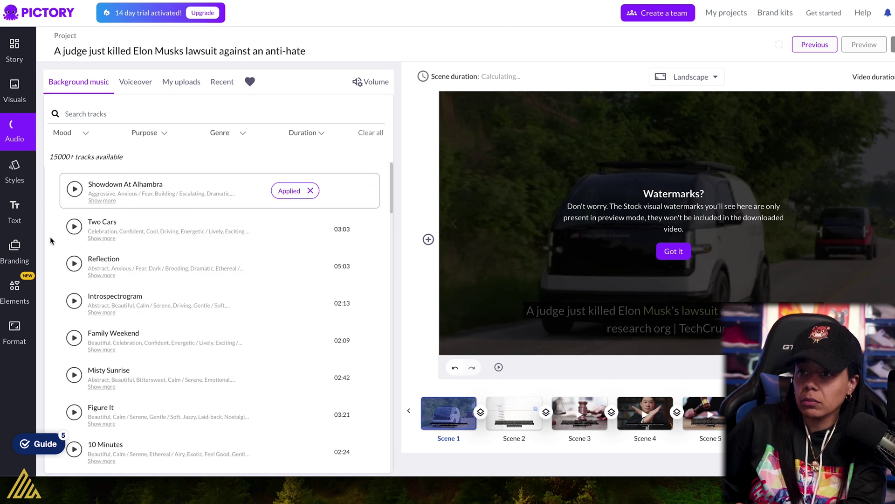
# Listen to the applied background track Showdown At Alhambra and play the first scene in the editor
pyautogui.click(72, 227)
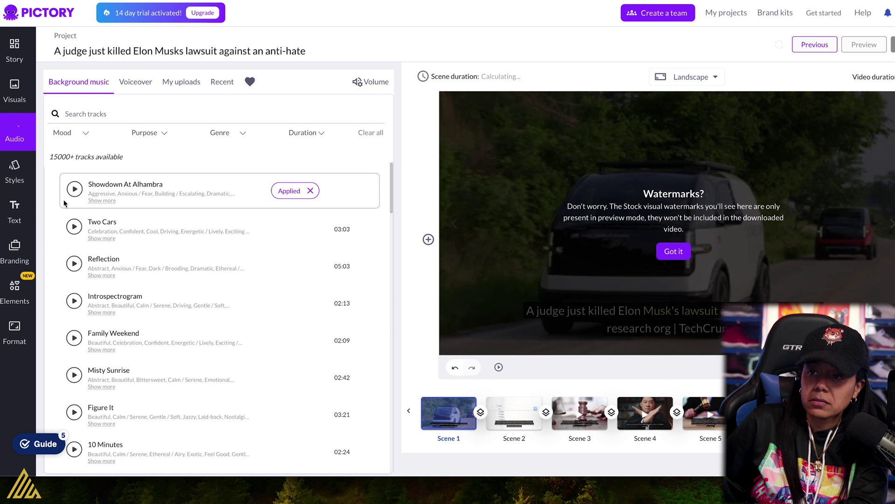
pyautogui.click(75, 189)
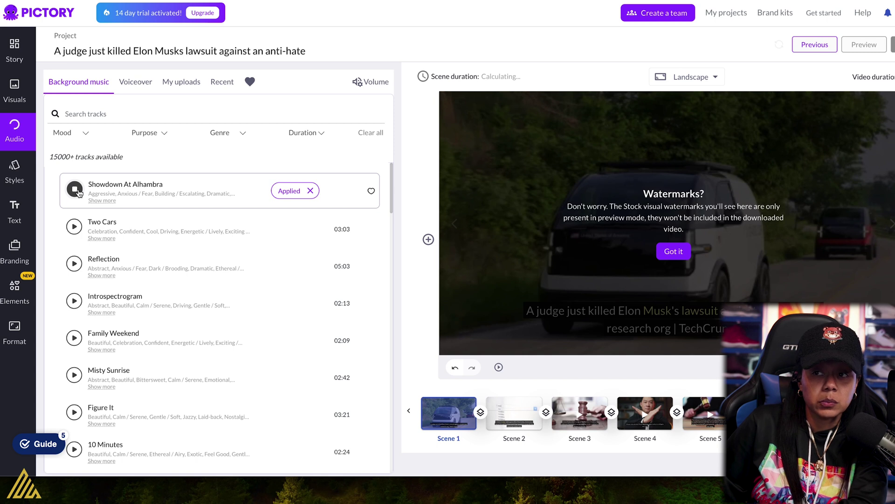
pyautogui.click(75, 189)
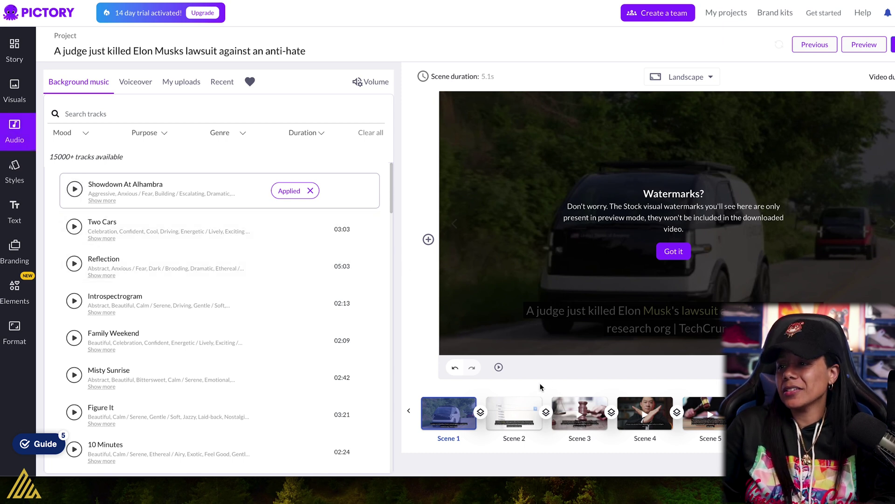
pyautogui.click(500, 368)
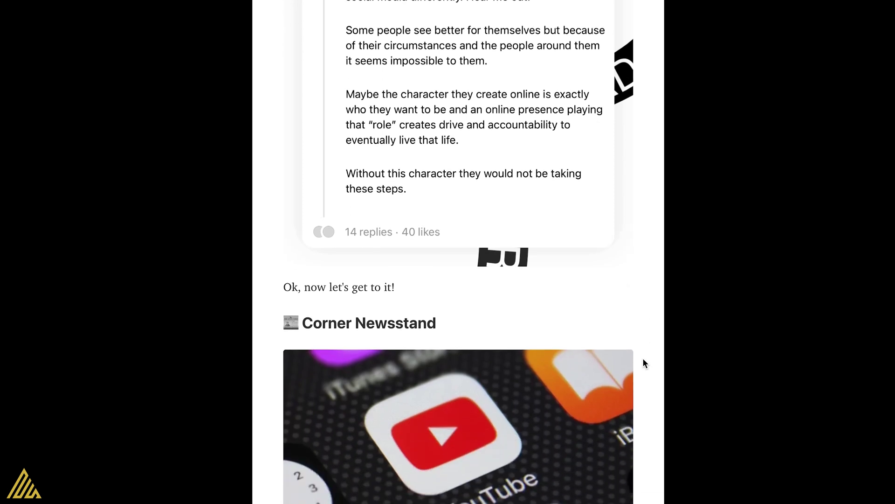
# Read through the newsletter issue from Corner Newsstand and AI Alley down to the Content Corner community section
pyautogui.scroll(-5, 643, 362)
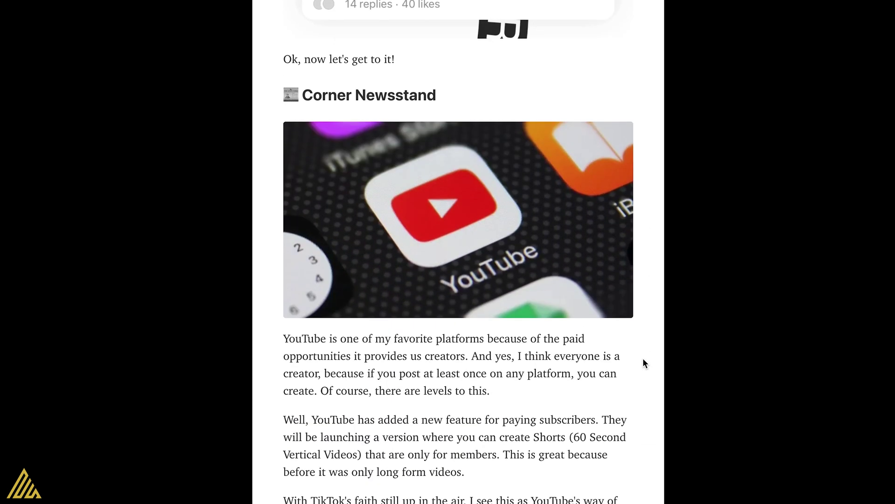
pyautogui.scroll(-12, 644, 362)
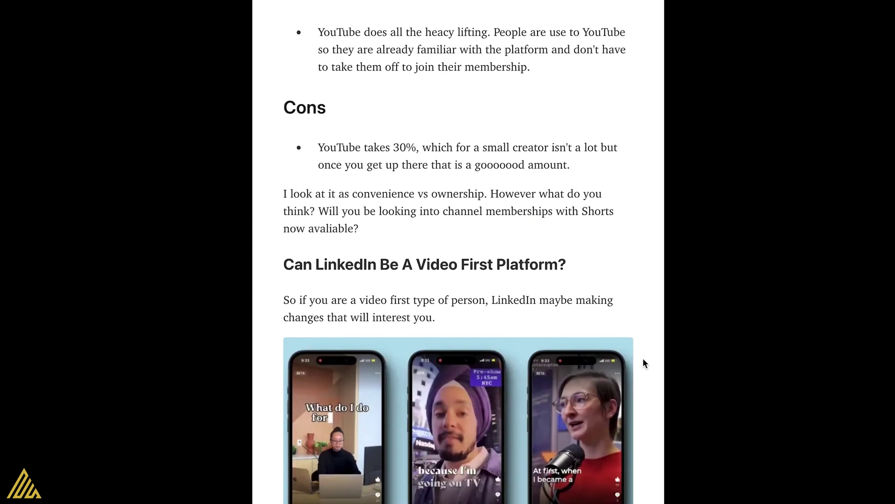
pyautogui.scroll(-10, 643, 359)
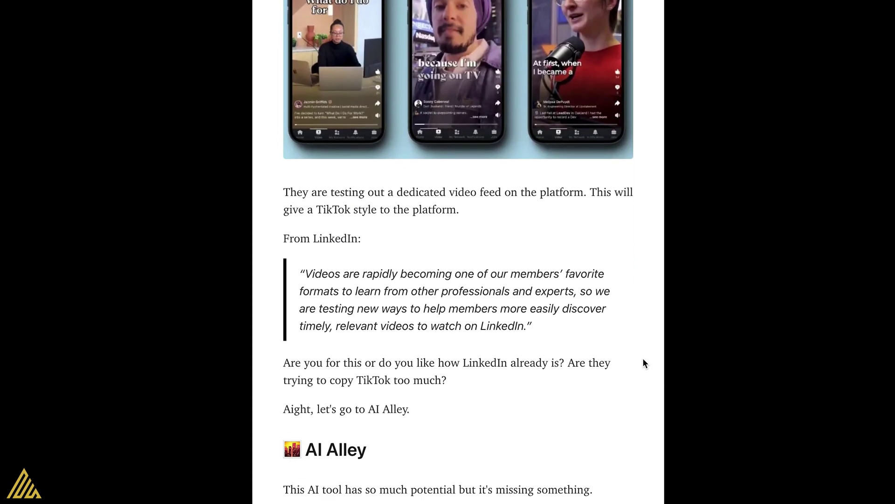
pyautogui.scroll(-10, 643, 359)
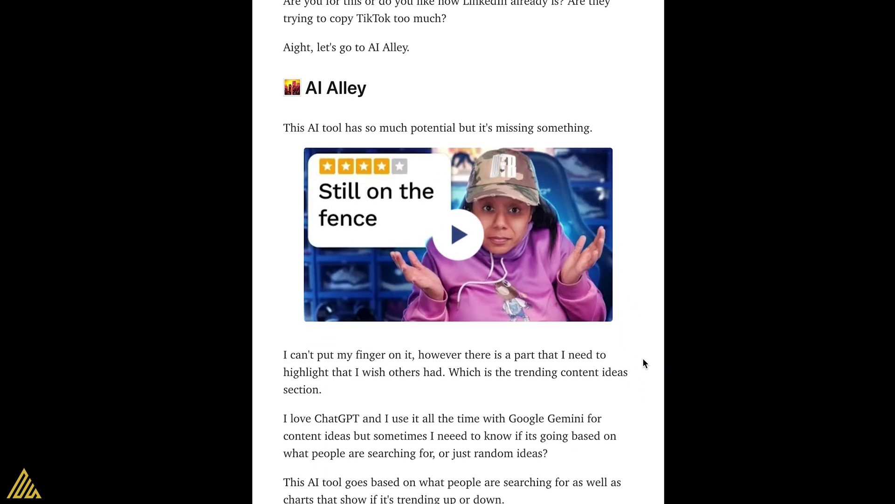
pyautogui.scroll(-10, 642, 363)
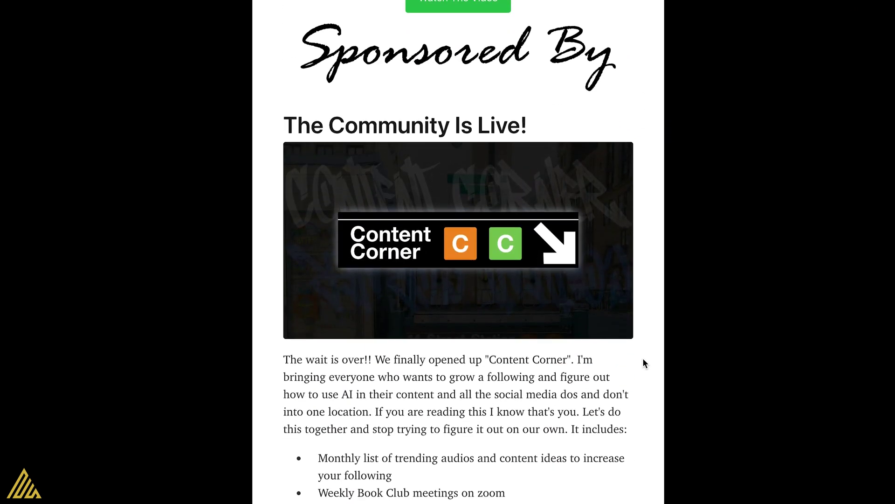
pyautogui.scroll(-2, 643, 363)
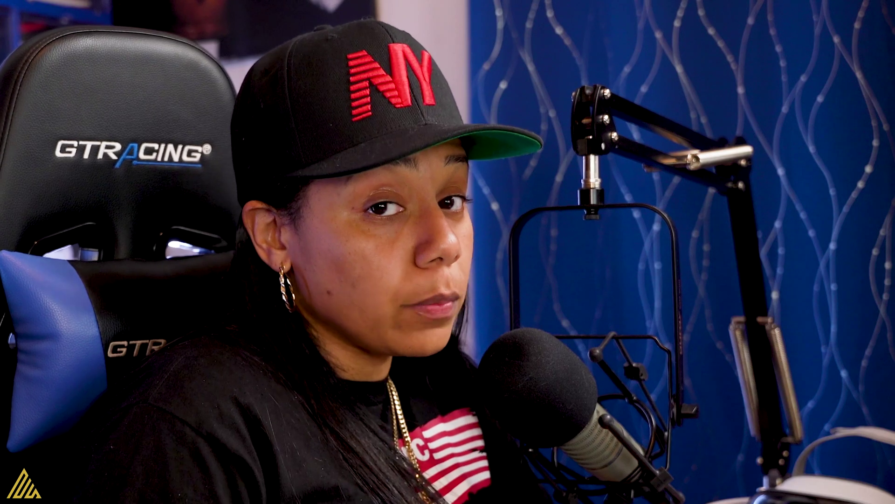
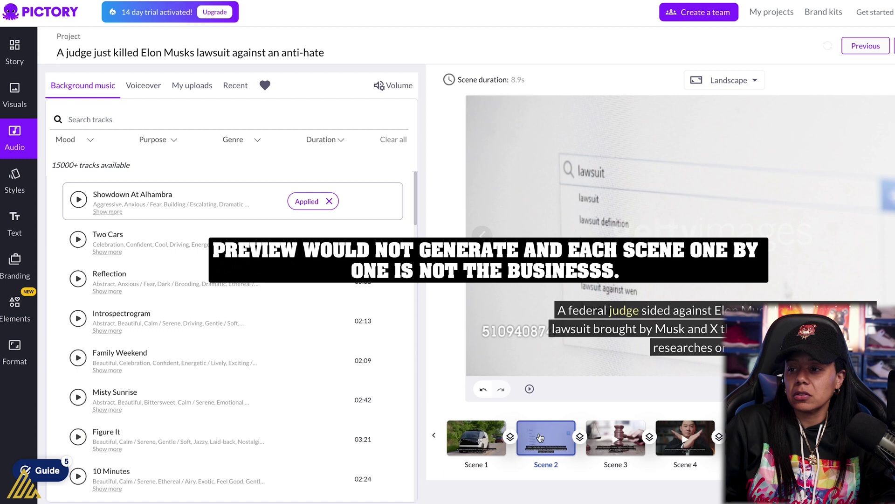
# Play scenes 2, 4, 5 and 6 individually to check their visuals, captions and voiceover
pyautogui.click(530, 390)
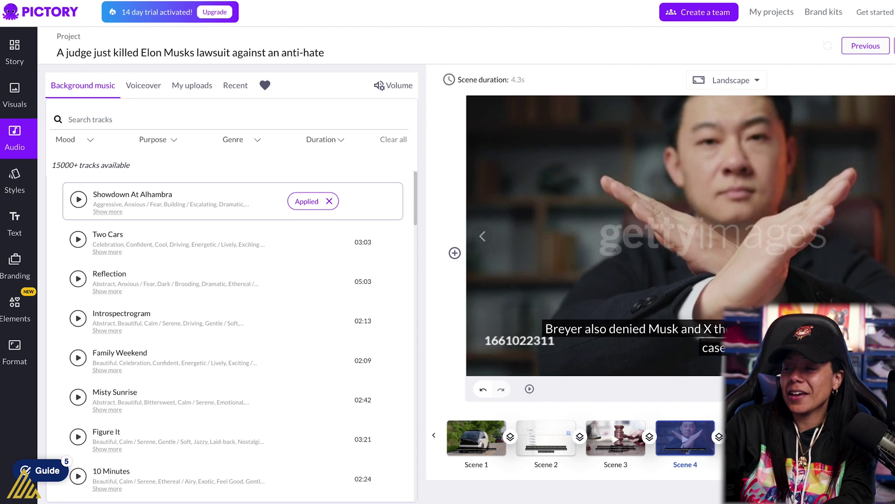
pyautogui.click(529, 390)
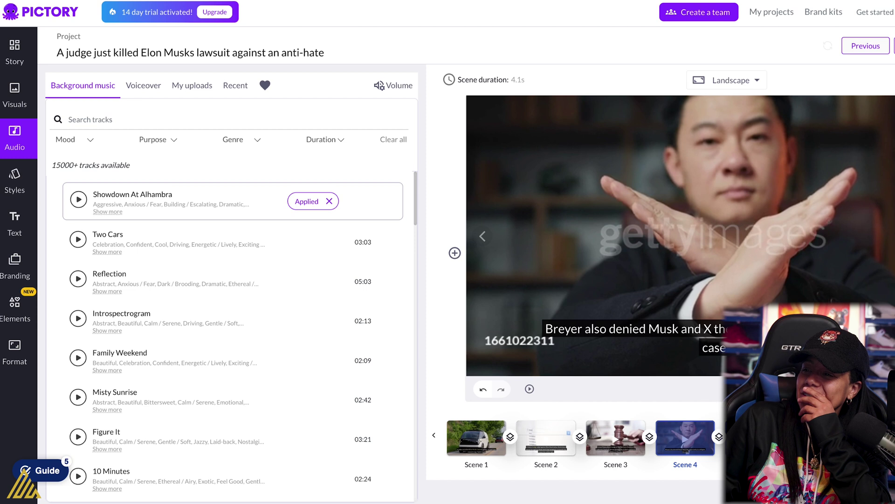
pyautogui.click(483, 236)
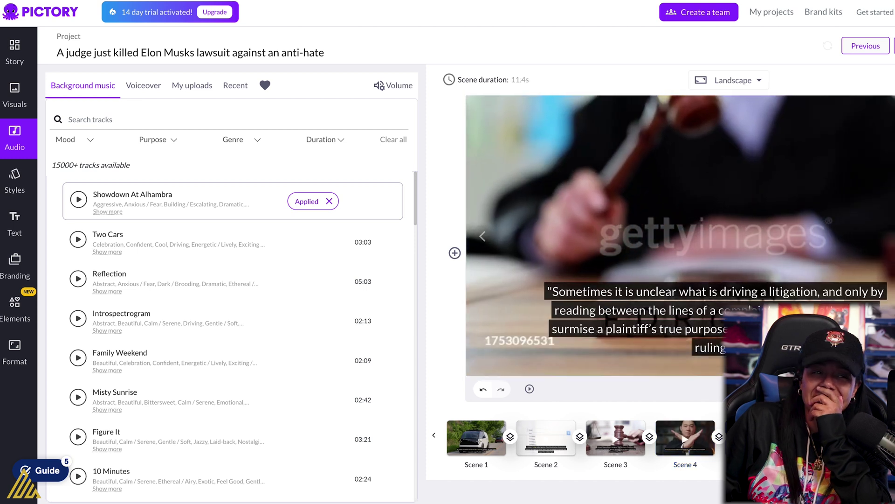
pyautogui.click(530, 389)
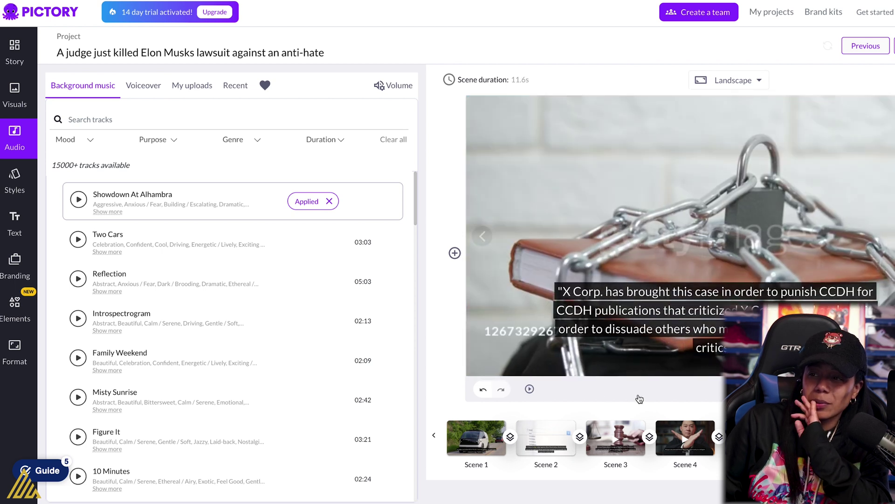
pyautogui.click(530, 389)
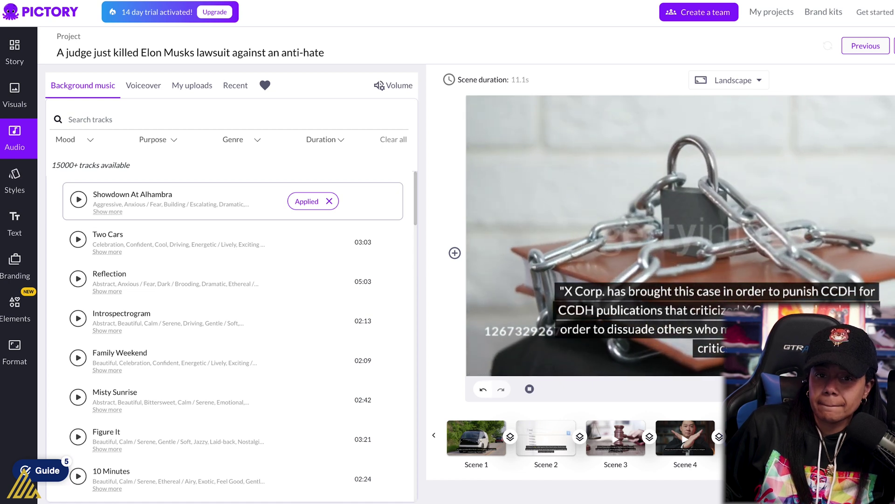
pyautogui.click(529, 388)
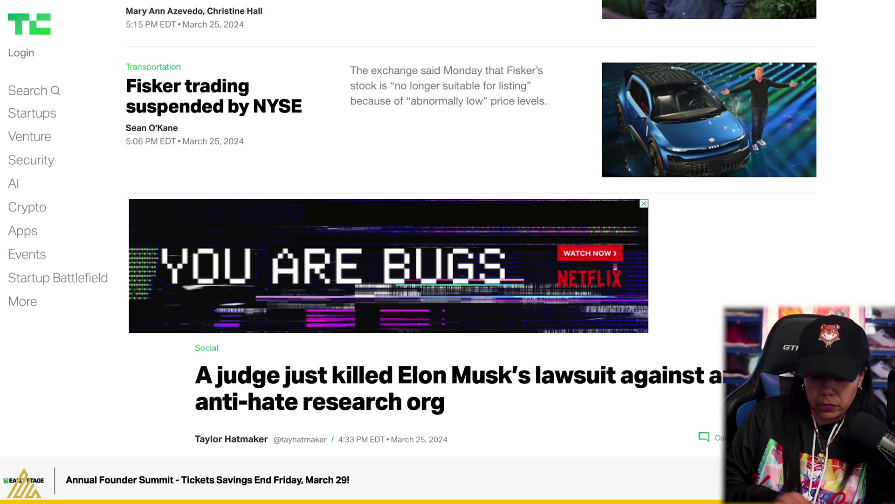
# Open the project's generated preview page in the browser and play the full video
pyautogui.hotkey('ctrl', 'l')
pyautogui.hotkey('ctrl', 'v')
pyautogui.press('Return')
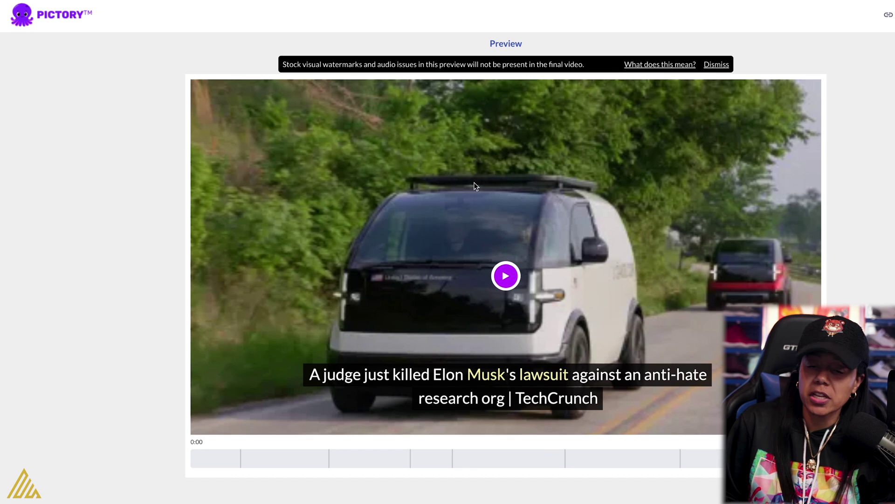
pyautogui.click(506, 275)
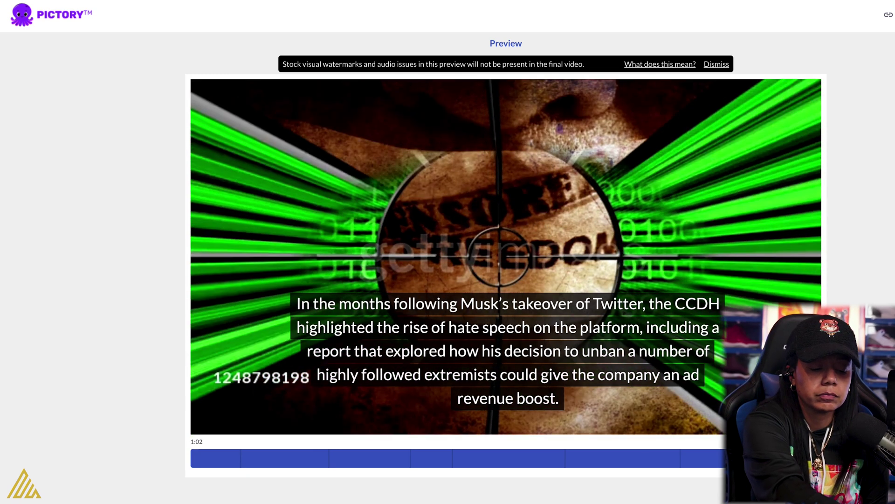
pyautogui.press('space')
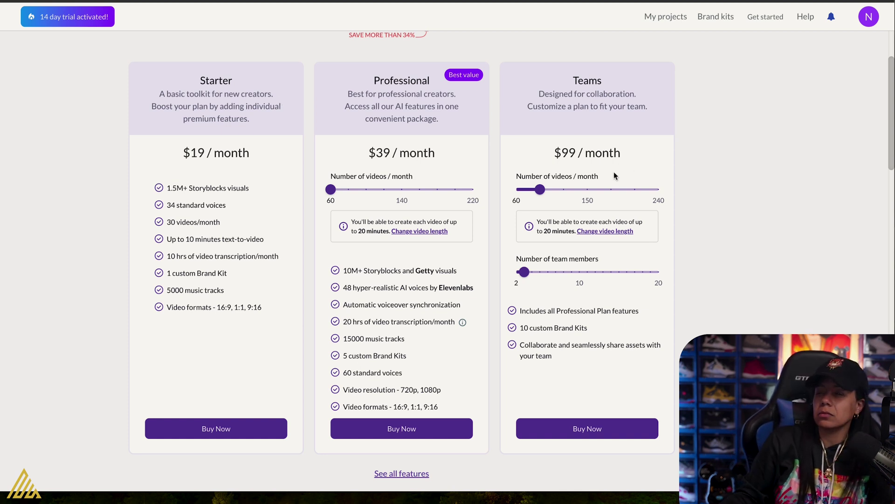
# On the pricing page, try 140 videos per month for the Professional plan and reduce it to one notch above 60
pyautogui.scroll(-2, 443, 157)
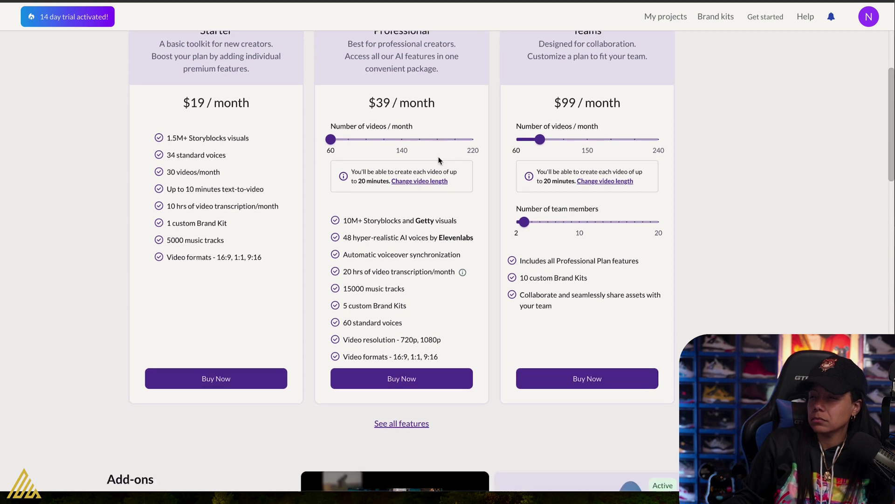
pyautogui.moveTo(528, 150)
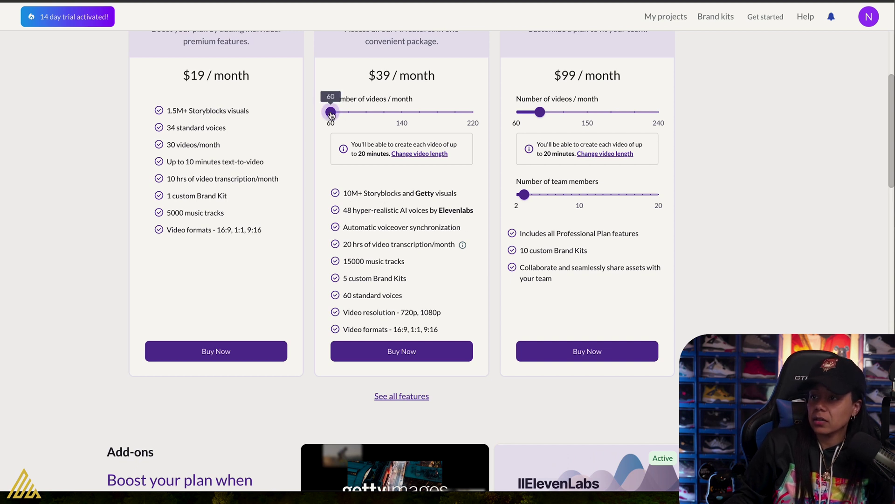
pyautogui.moveTo(332, 113); pyautogui.dragTo(404, 128)
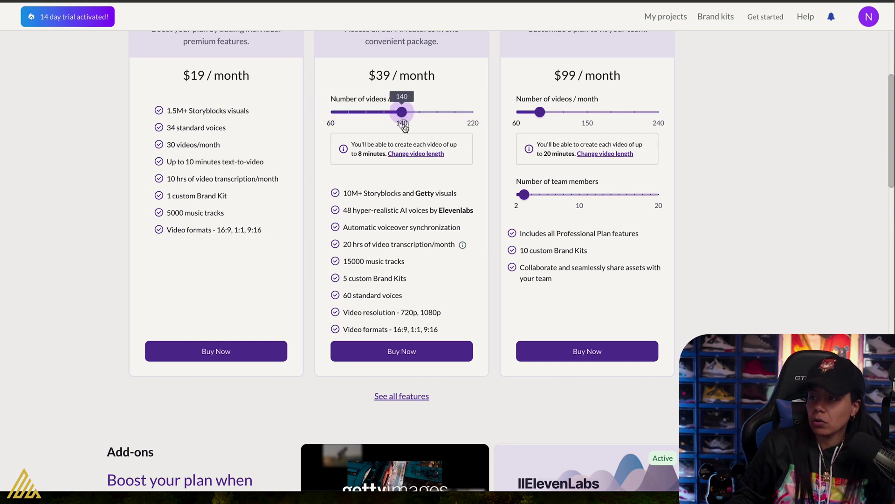
pyautogui.moveTo(404, 127); pyautogui.dragTo(349, 124)
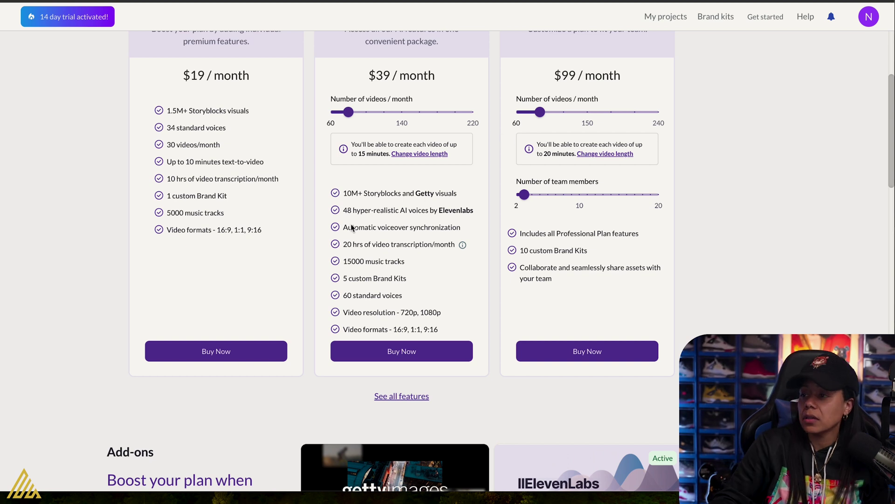
# Set the Teams plan's number of team members to 2
pyautogui.scroll(-1, 537, 224)
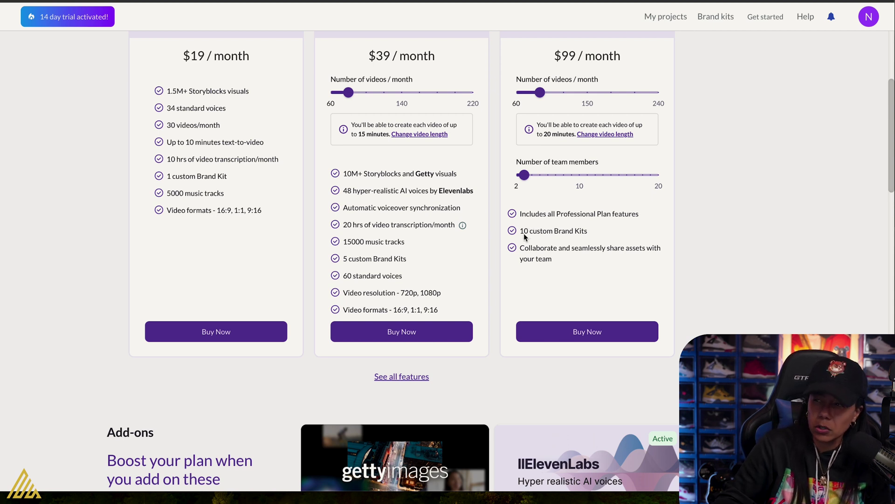
pyautogui.moveTo(525, 175); pyautogui.dragTo(508, 184)
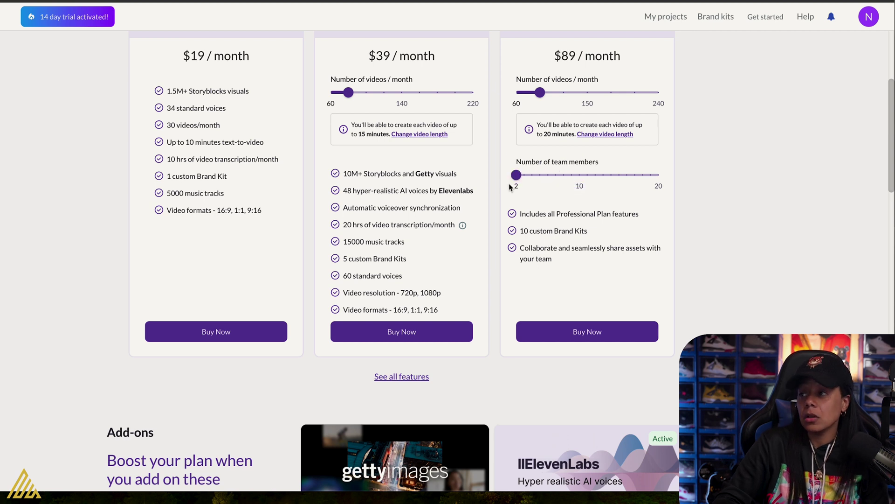